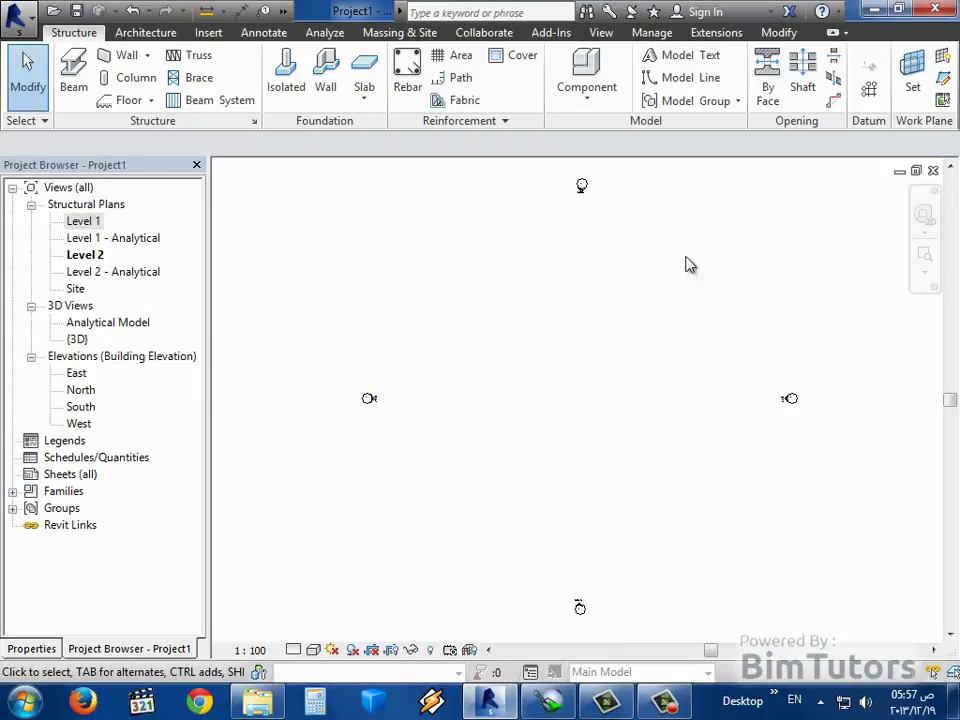
# Open the {3D} view, the Analytical Model 3D view and the Level 1 structural plan
pyautogui.doubleClick(77, 339)
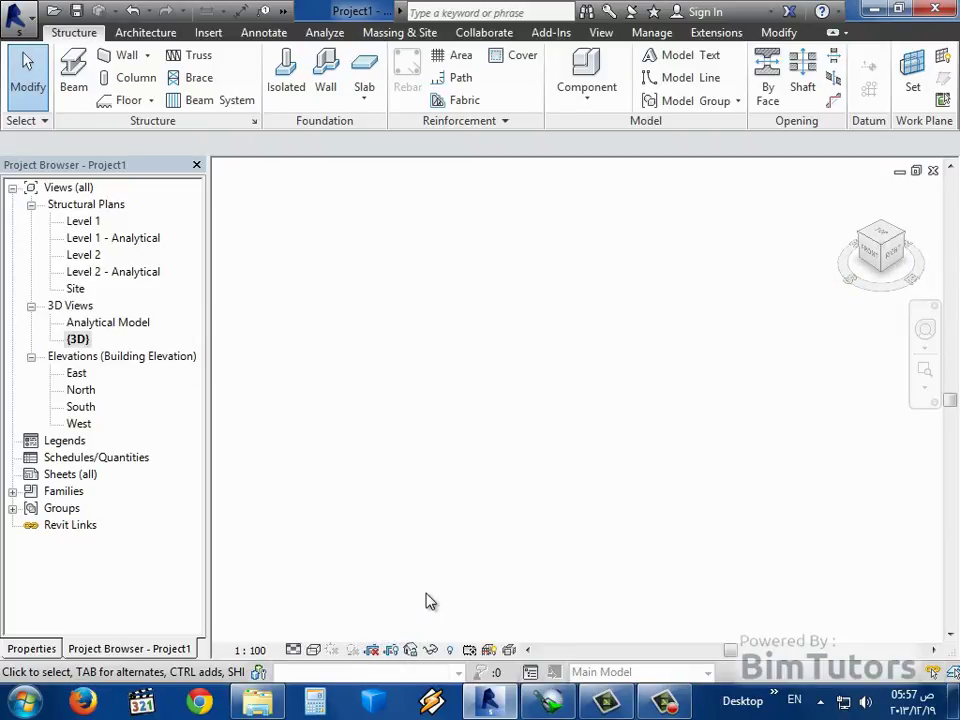
pyautogui.doubleClick(129, 325)
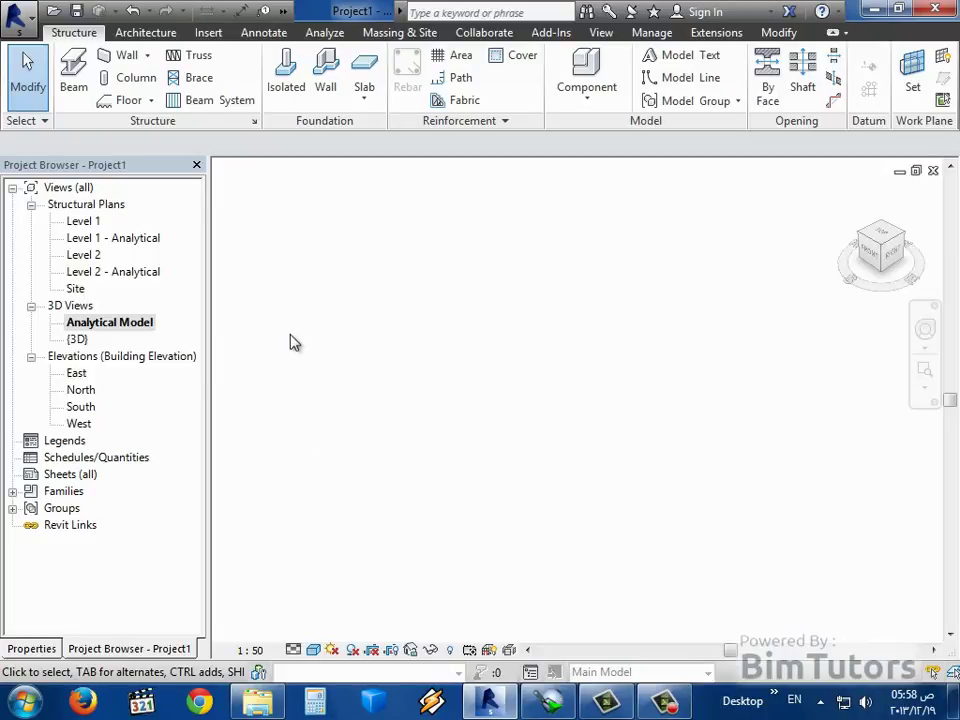
pyautogui.doubleClick(110, 221)
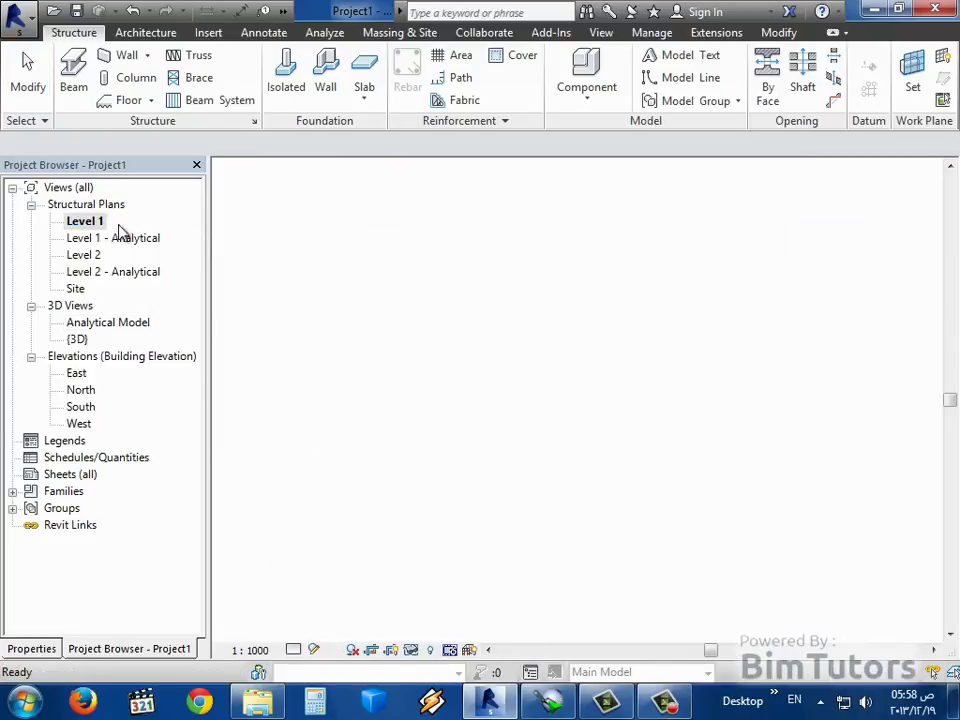
# Set the Level 1 structural plan's view scale to 1:100
pyautogui.click(262, 651)
pyautogui.click(283, 526)
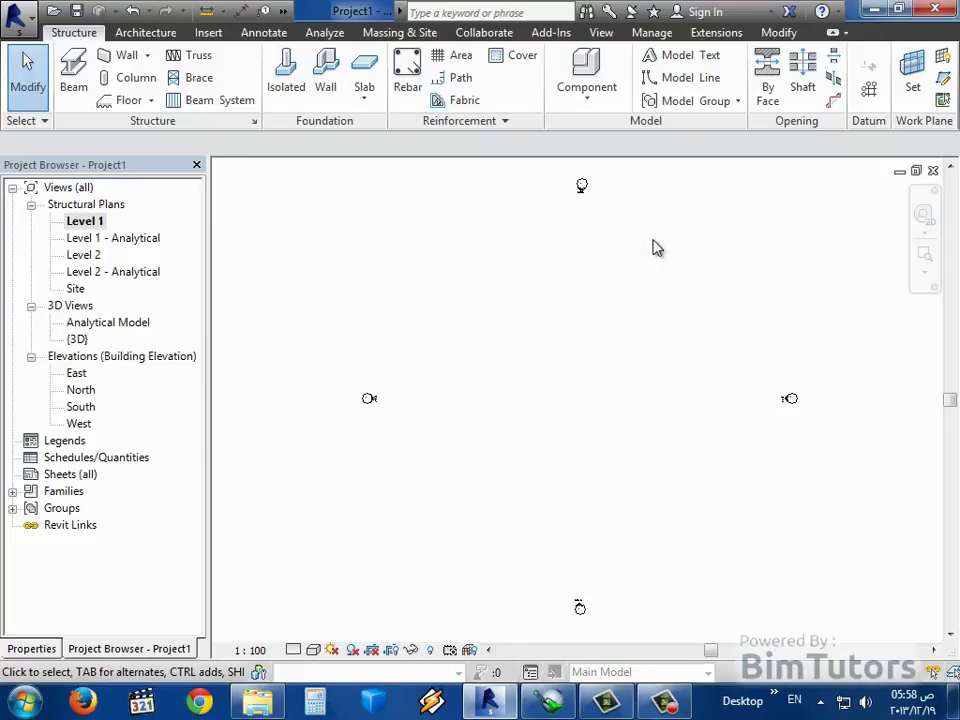
pyautogui.click(88, 224)
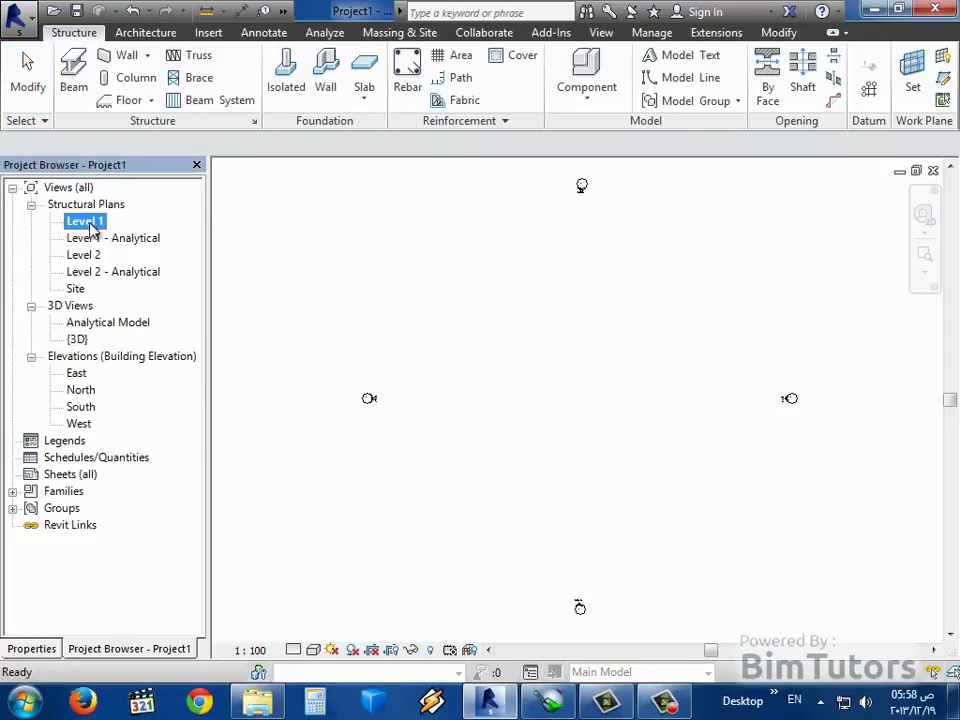
# Open the Level 2 structural plan and tile all open view windows
pyautogui.doubleClick(94, 255)
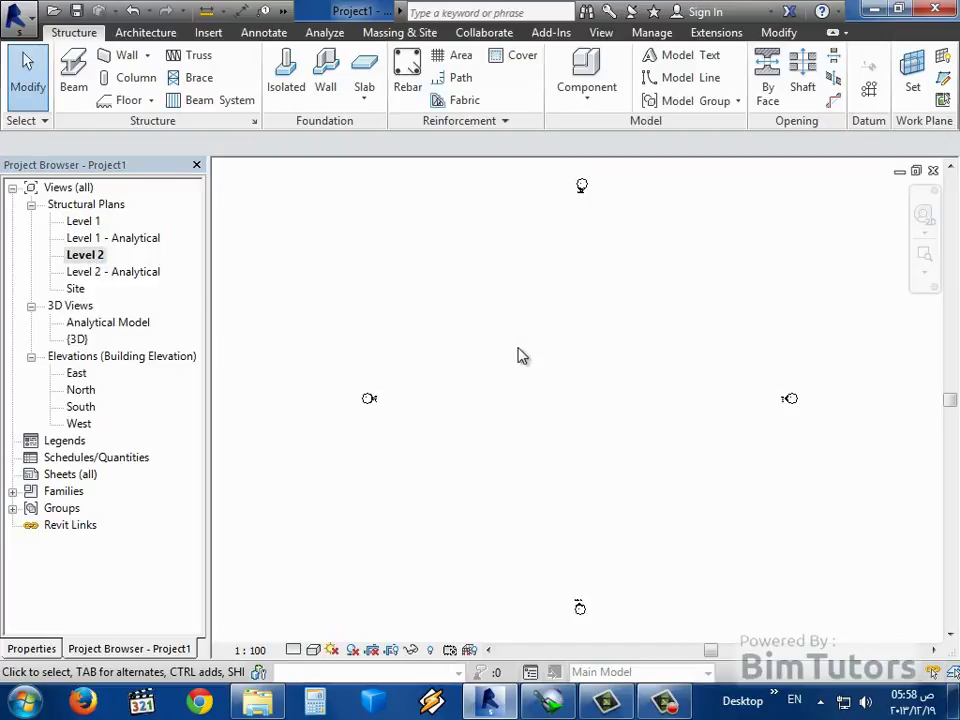
pyautogui.click(603, 33)
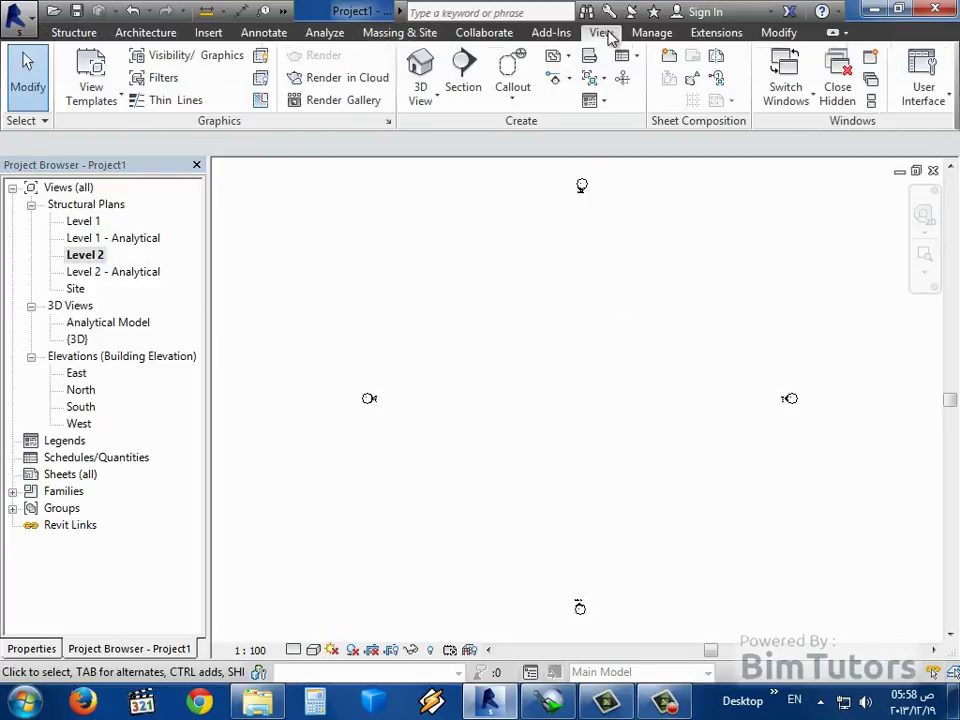
pyautogui.click(870, 102)
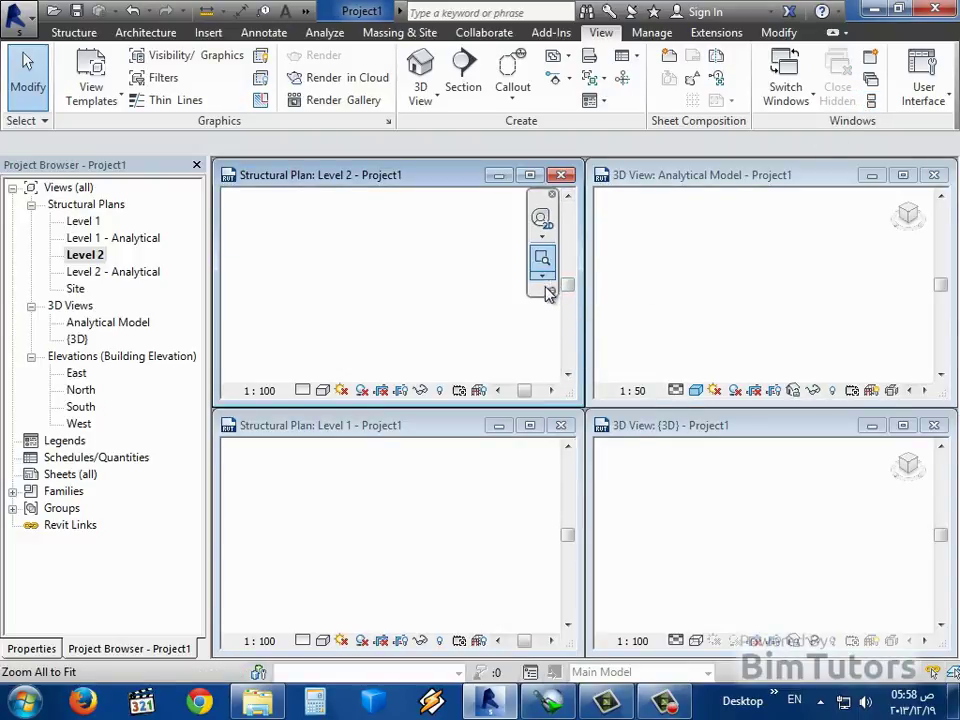
# Close the Level 1 and {3D} view windows and tile the two remaining views side by side
pyautogui.click(561, 425)
pyautogui.click(934, 426)
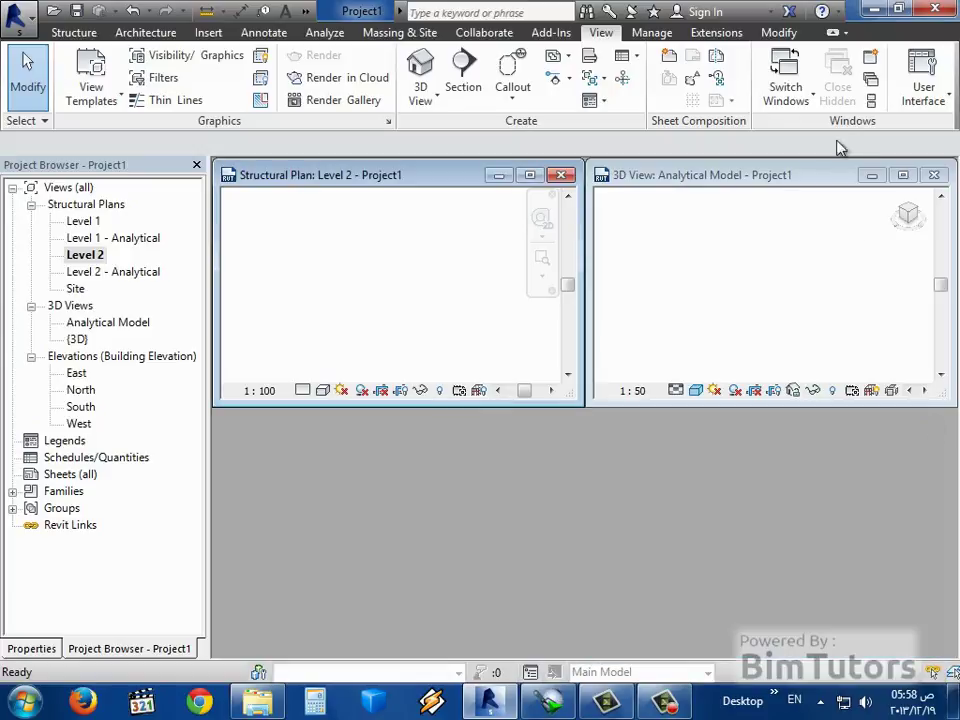
pyautogui.click(869, 101)
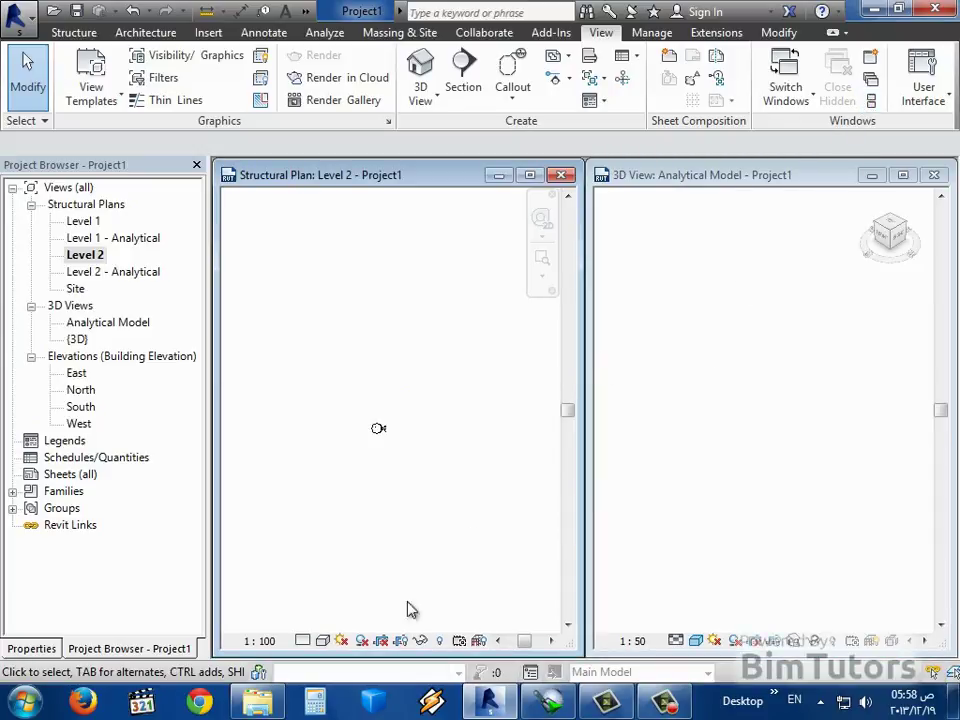
# Apply Zoom All to Fit to the tiled views and make the Analytical Model view active
pyautogui.click(543, 281)
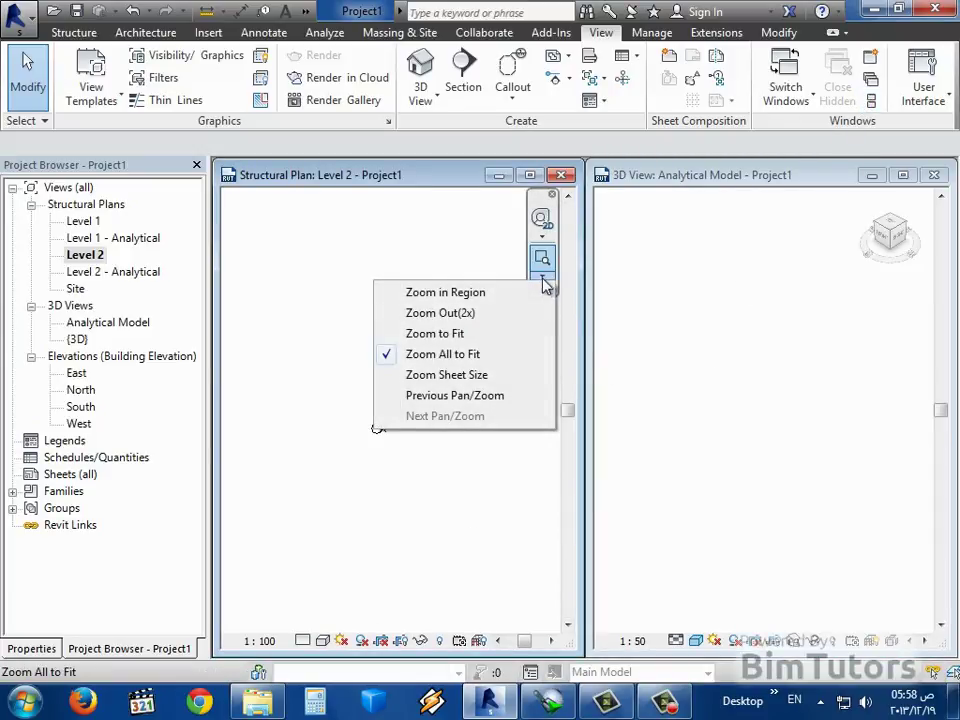
pyautogui.click(478, 356)
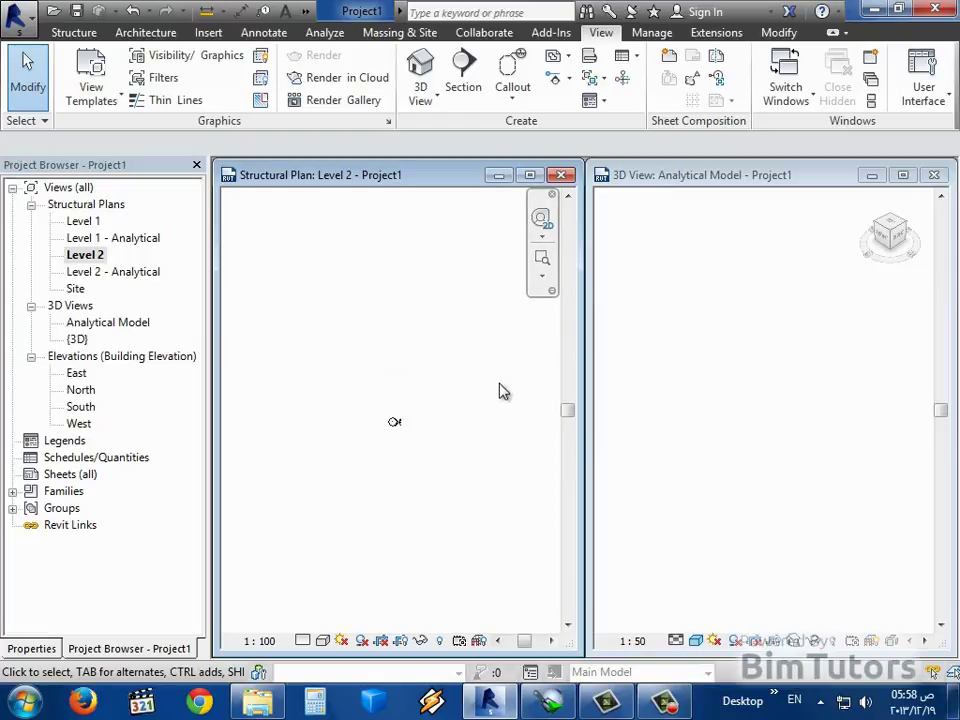
pyautogui.click(741, 355)
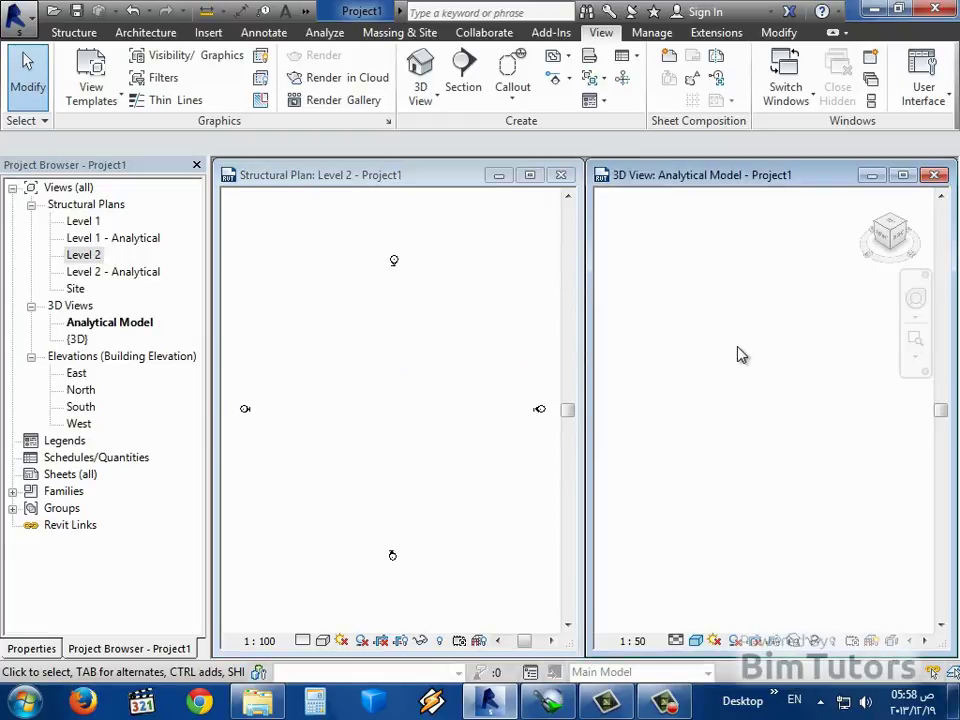
# Set the view scale to 1:1000 for the Level 2 plan and 1:100 for the Analytical Model view
pyautogui.click(262, 641)
pyautogui.click(264, 642)
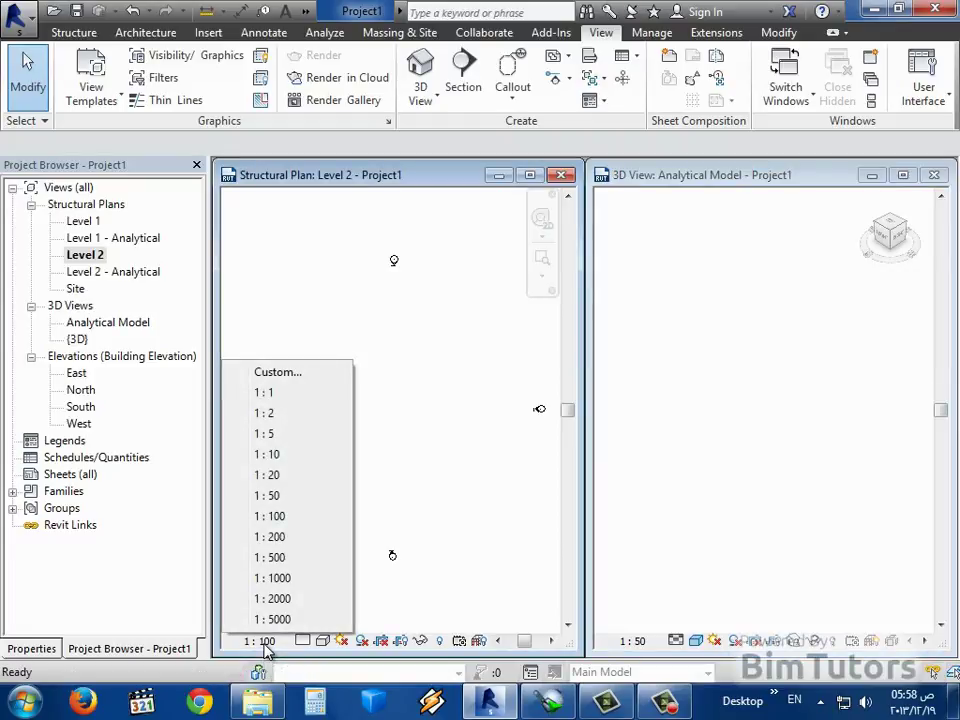
pyautogui.click(290, 578)
pyautogui.click(693, 552)
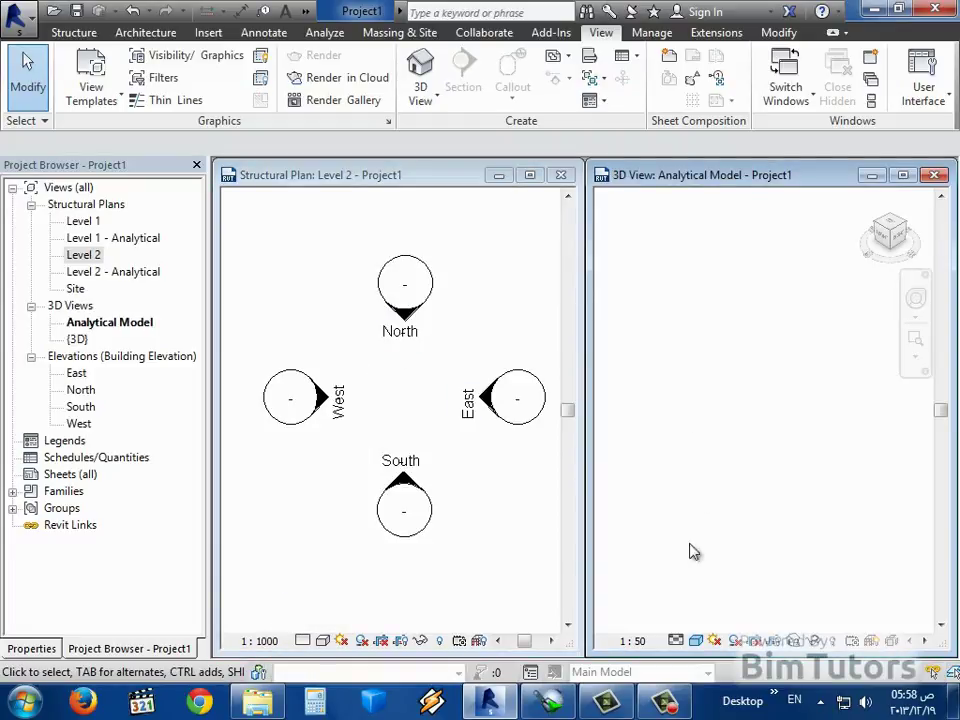
pyautogui.click(636, 642)
pyautogui.click(658, 516)
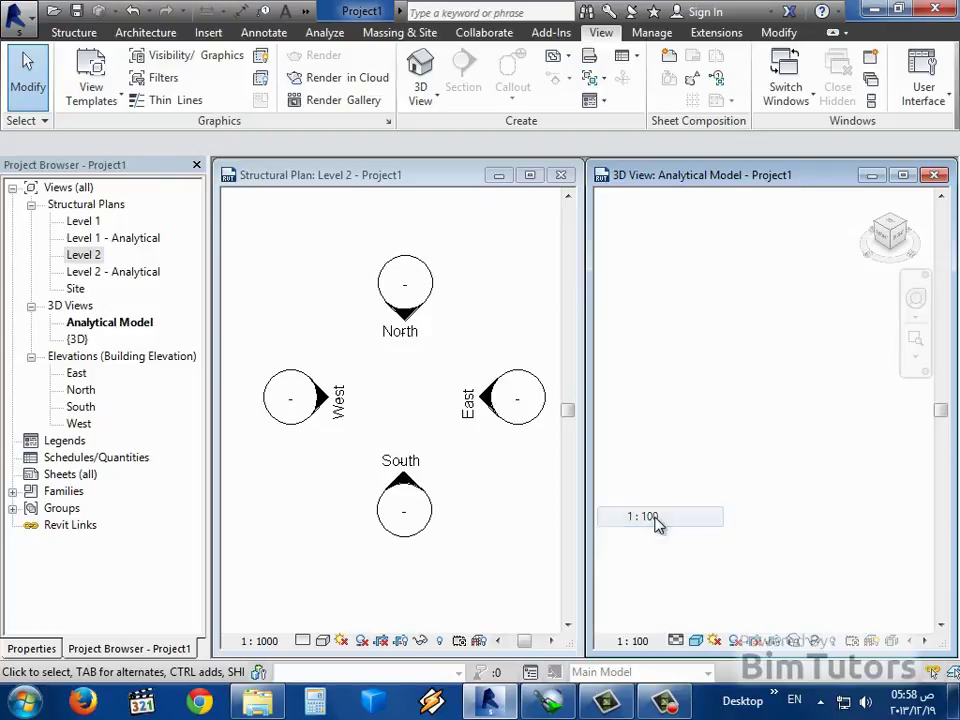
# Maximize the Analytical Model view and display its properties
pyautogui.click(491, 321)
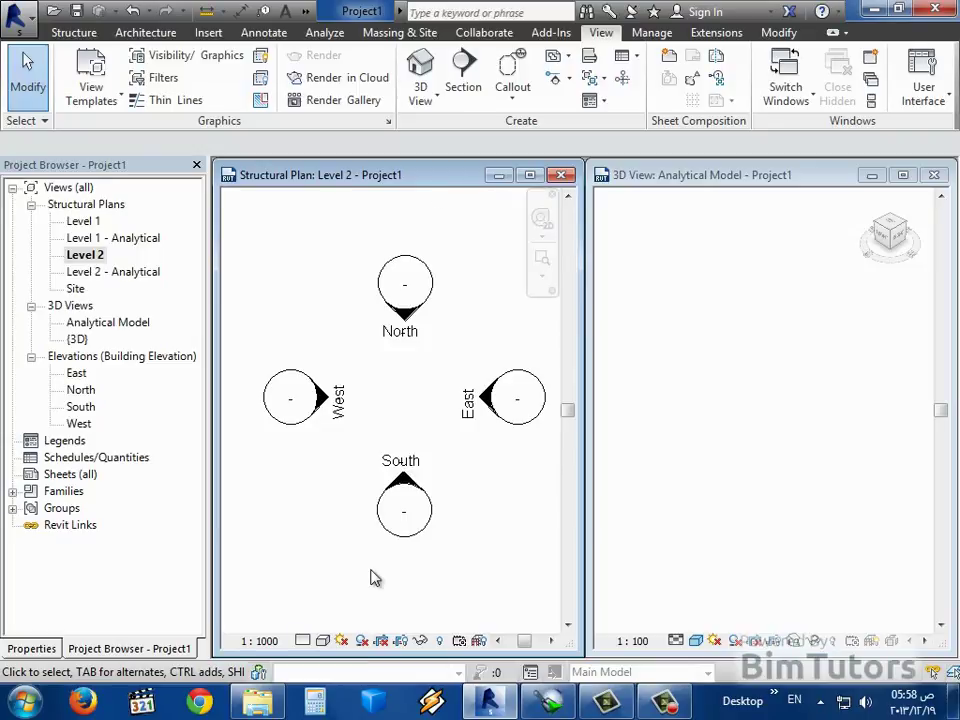
pyautogui.click(903, 175)
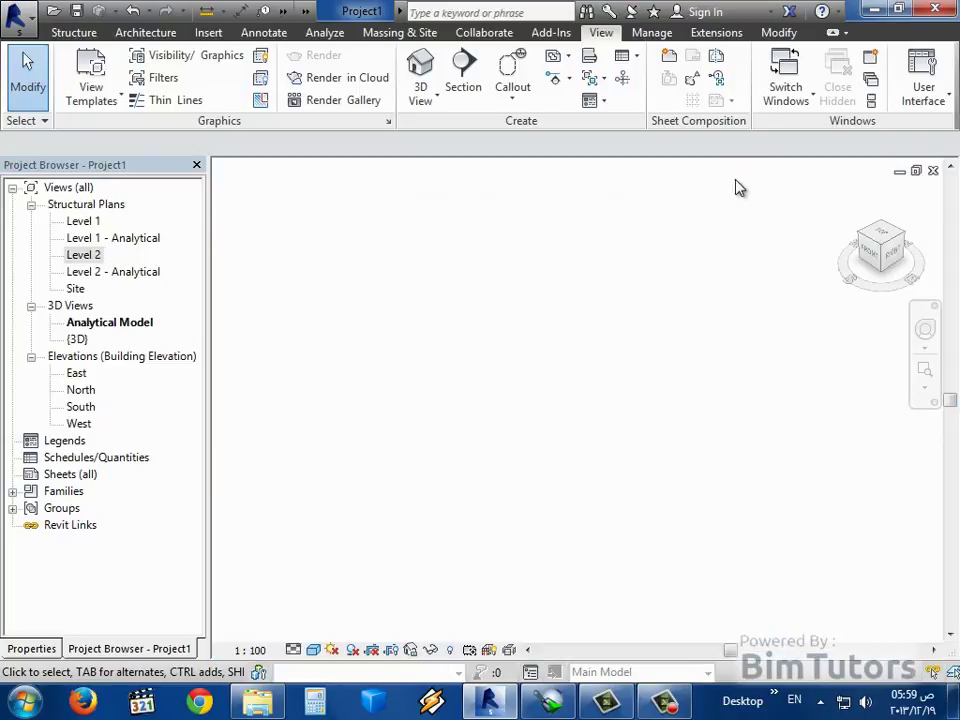
pyautogui.click(35, 650)
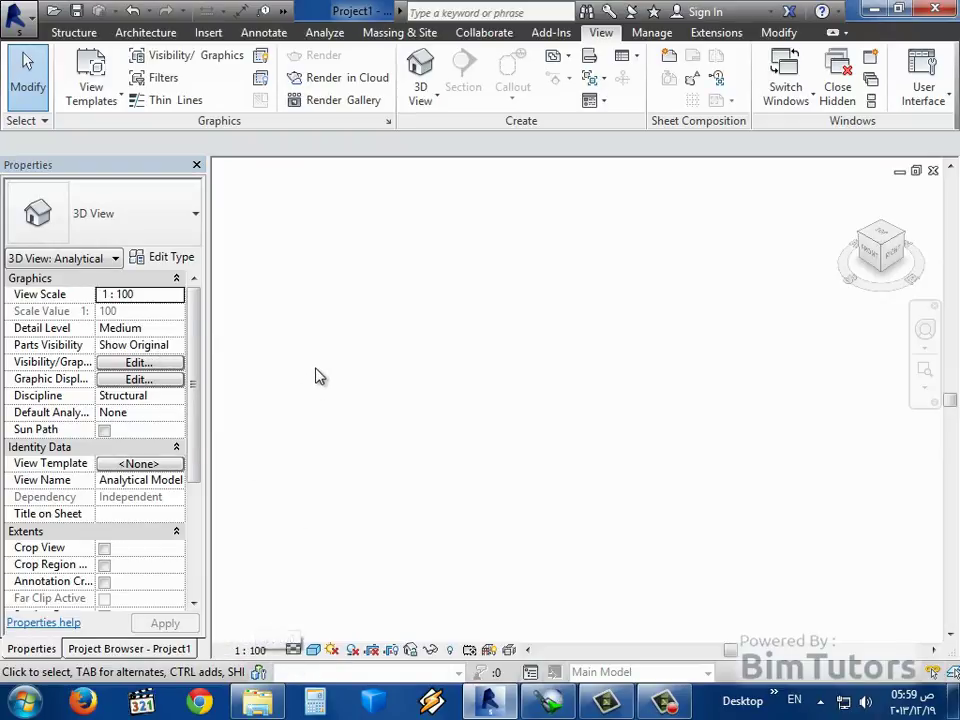
# Set the Analytical Model's View Scale property to 1:1000 and return the view's scale to 1:100
pyautogui.click(119, 295)
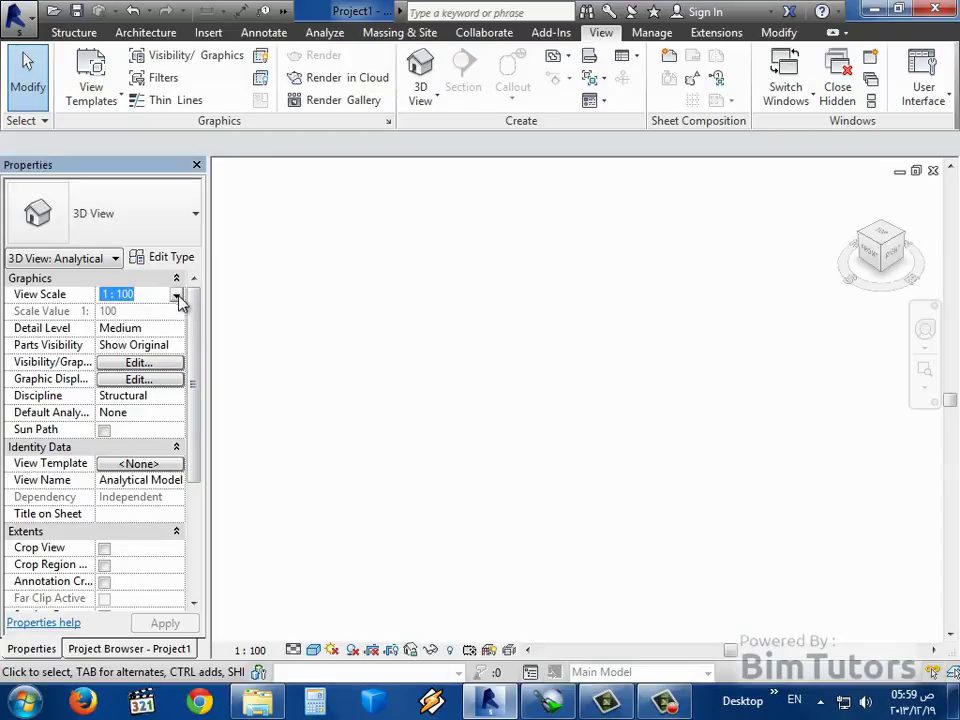
pyautogui.click(177, 296)
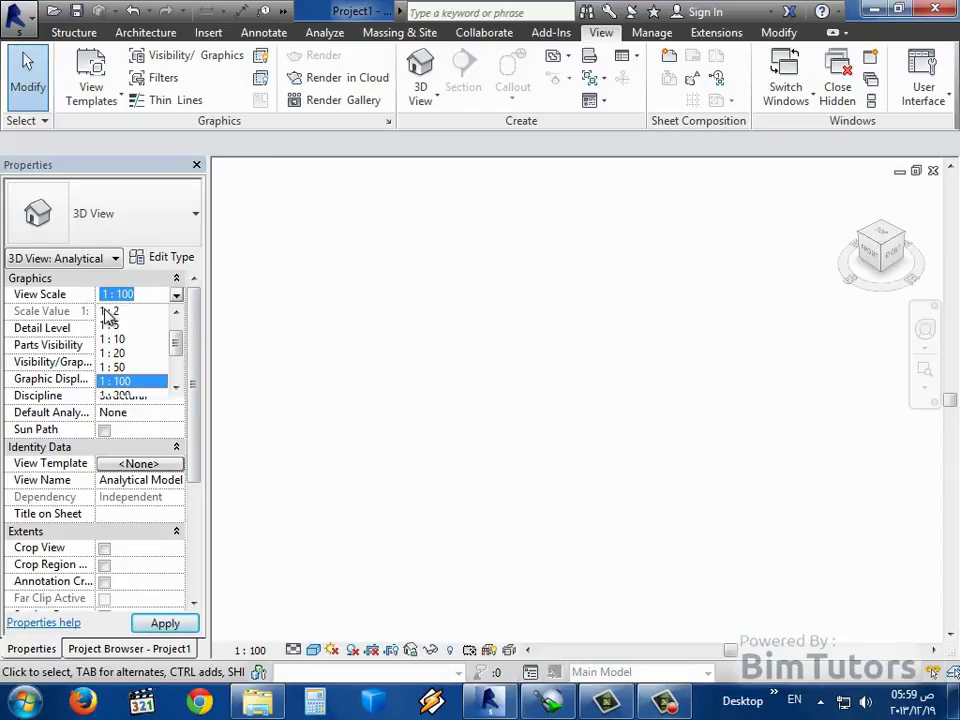
pyautogui.moveTo(178, 345); pyautogui.dragTo(172, 362)
pyautogui.click(139, 370)
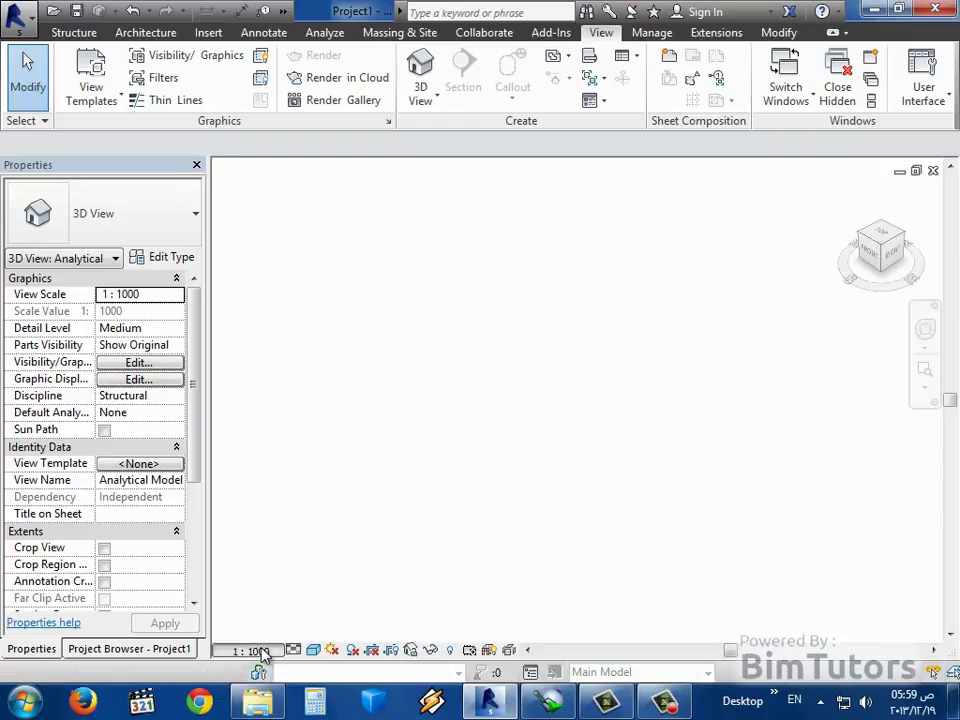
pyautogui.click(250, 650)
pyautogui.click(262, 525)
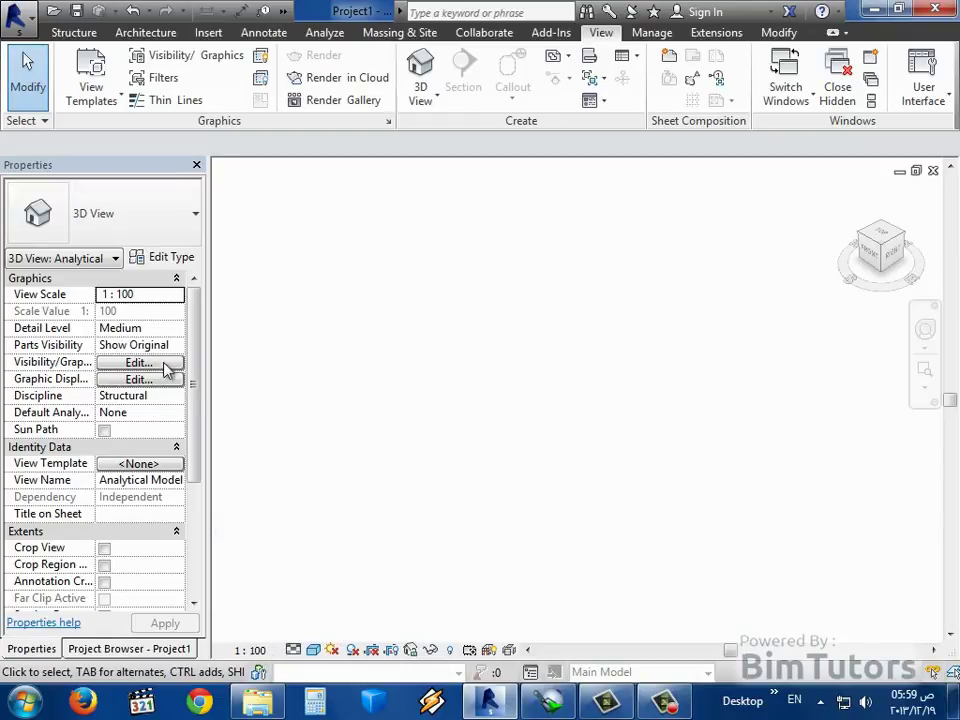